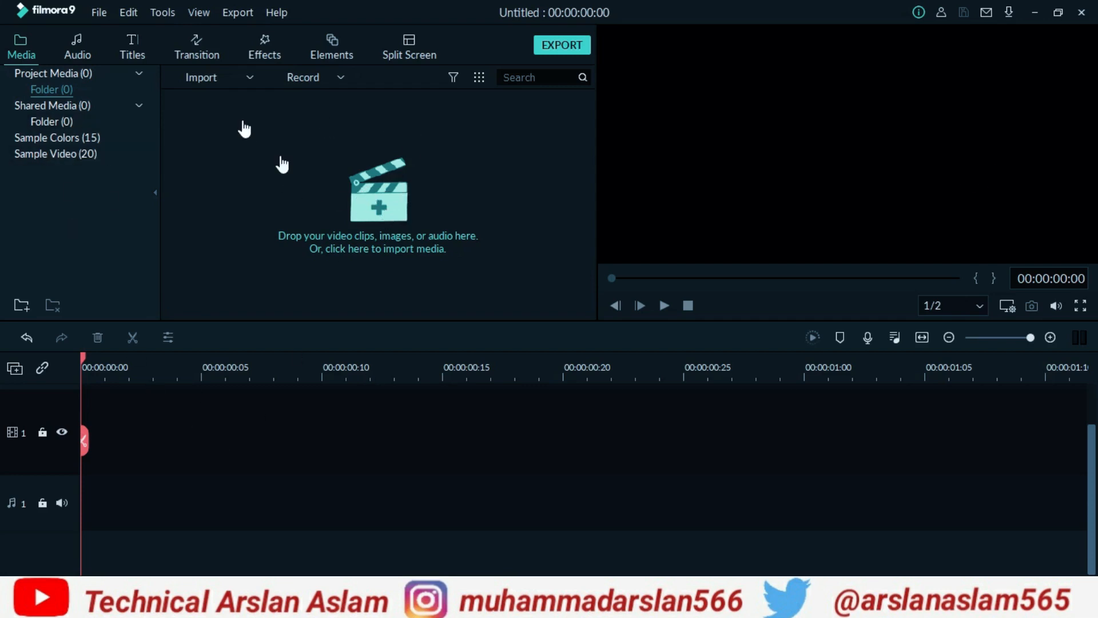
- Import the video 20211205-1_1080p from the Desktop and place it at the start of video track 1
left_click(221, 75)
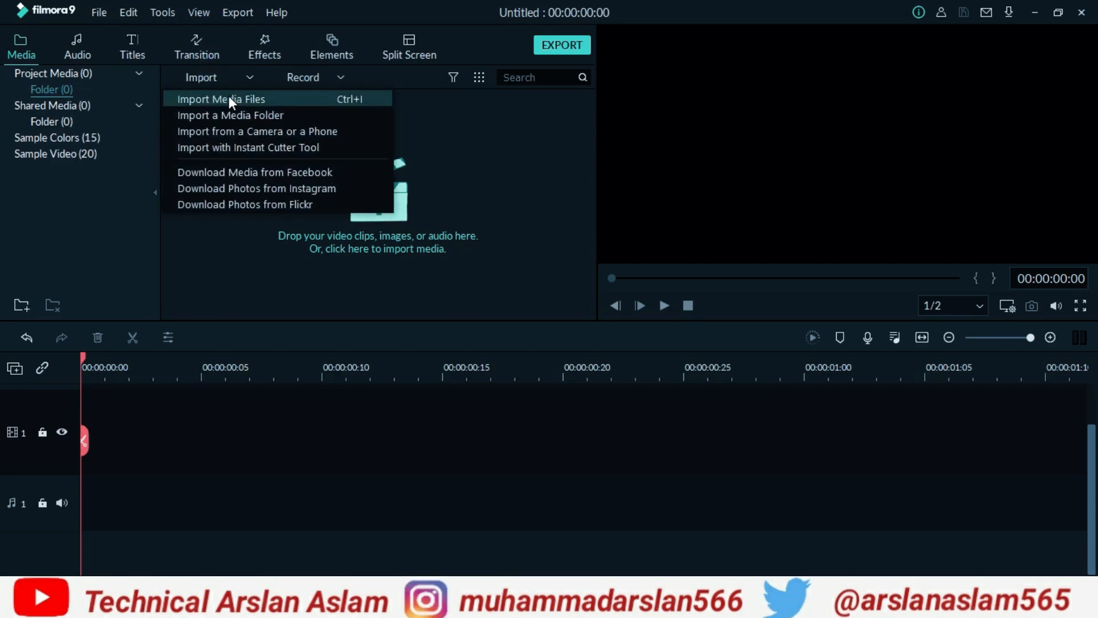
left_click(230, 99)
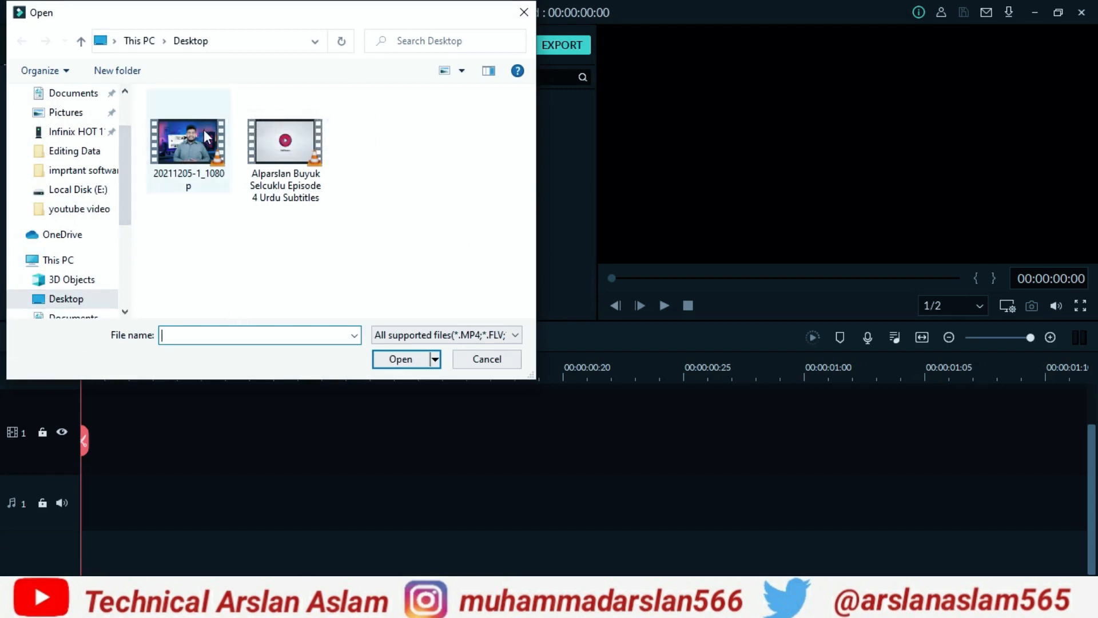
double_click(204, 165)
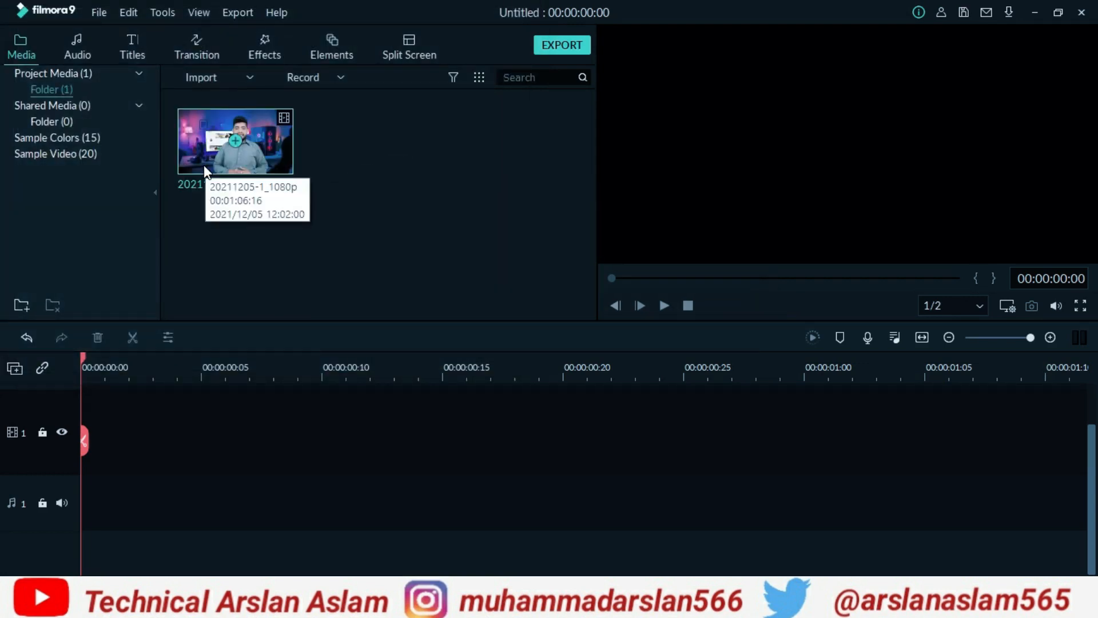
left_click_drag(203, 165, 3, 483)
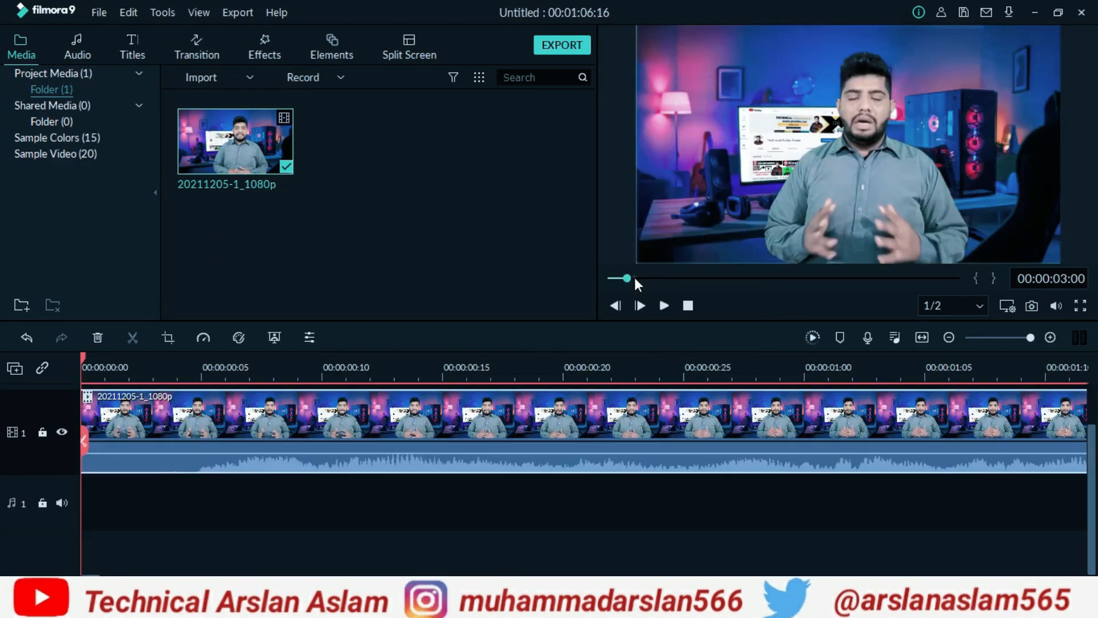
- Split the clip on video track 1 at 00:00:00:15 and at 00:00:01:00
left_click(633, 276)
left_click_drag(634, 277, 623, 279)
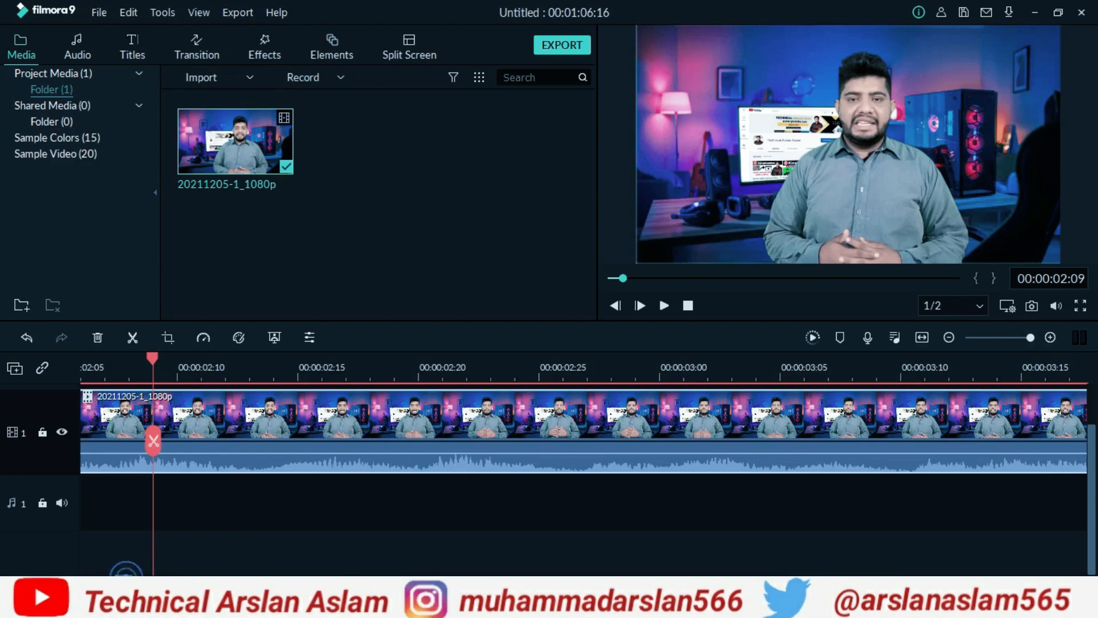
left_click_drag(123, 575, 90, 575)
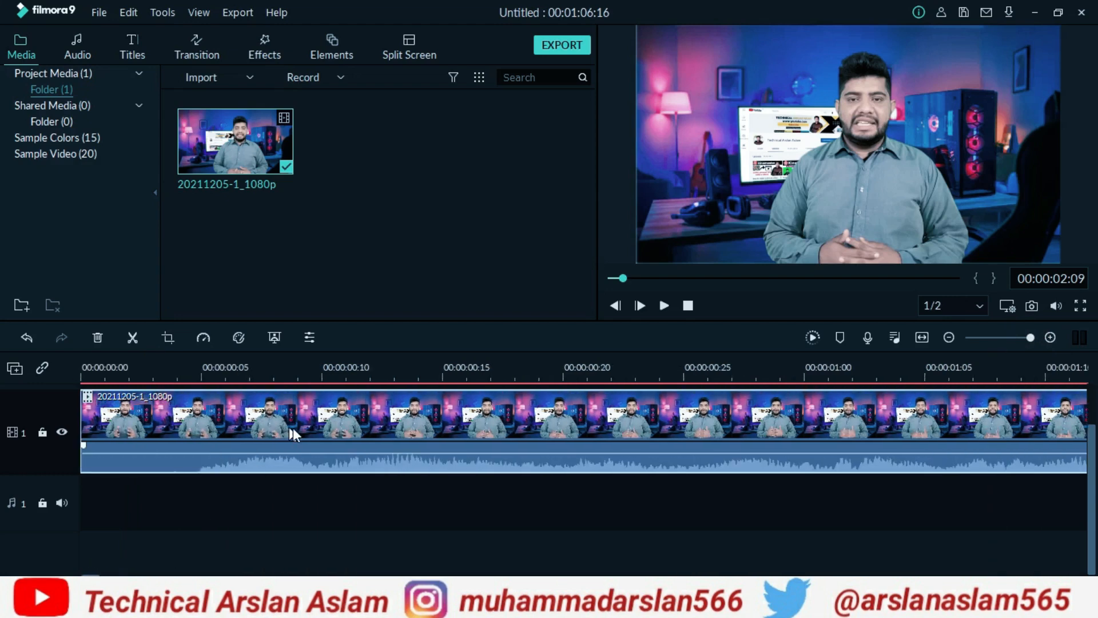
left_click(443, 357)
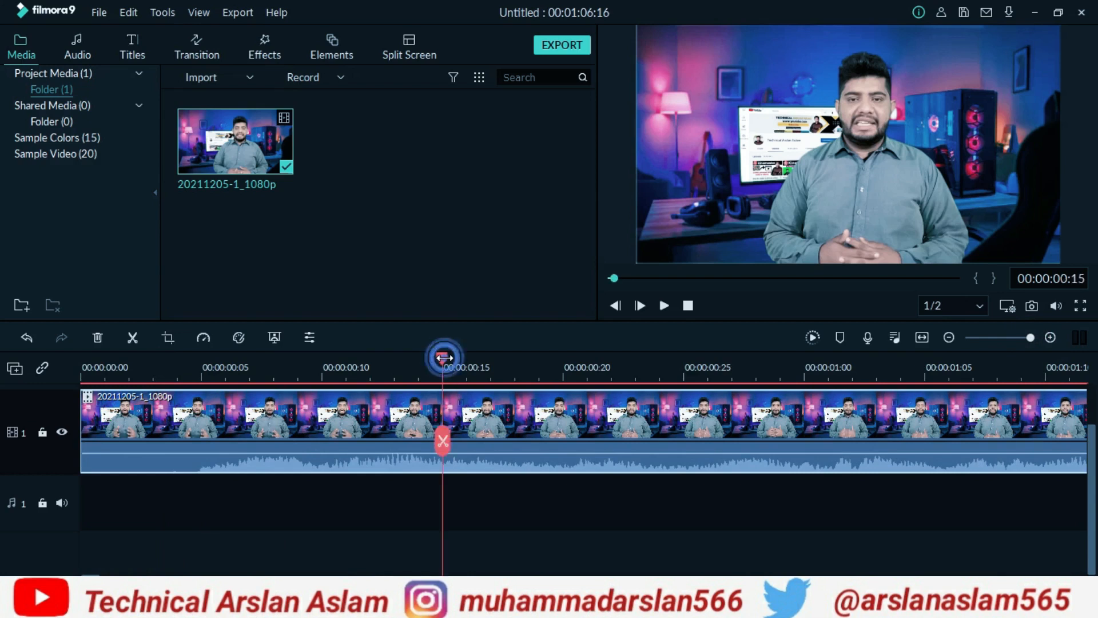
key("ctrl+b")
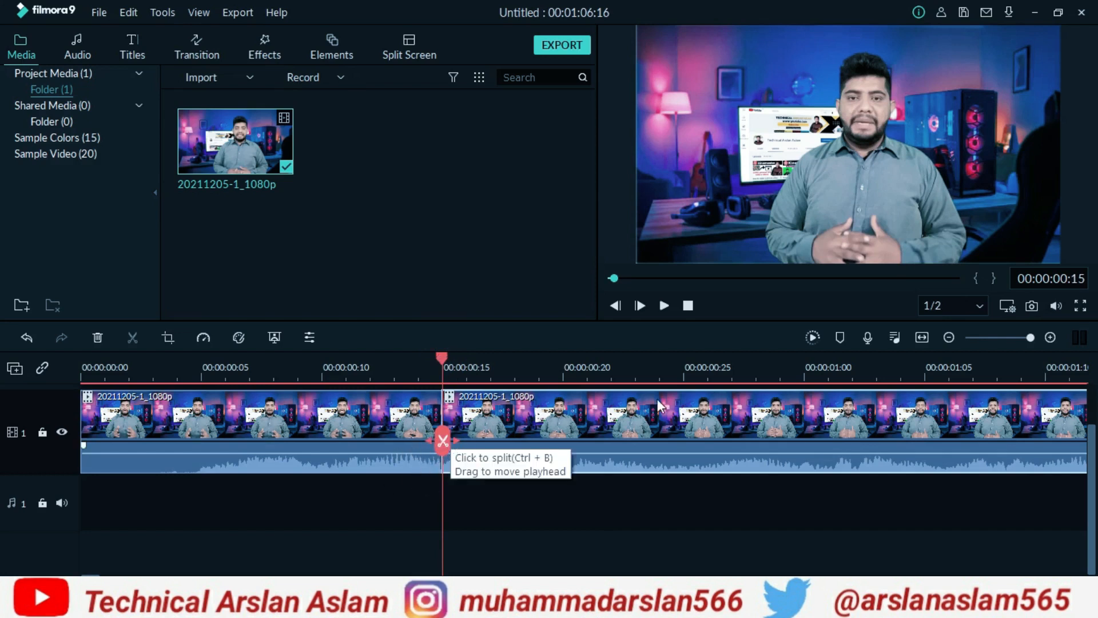
left_click(805, 366)
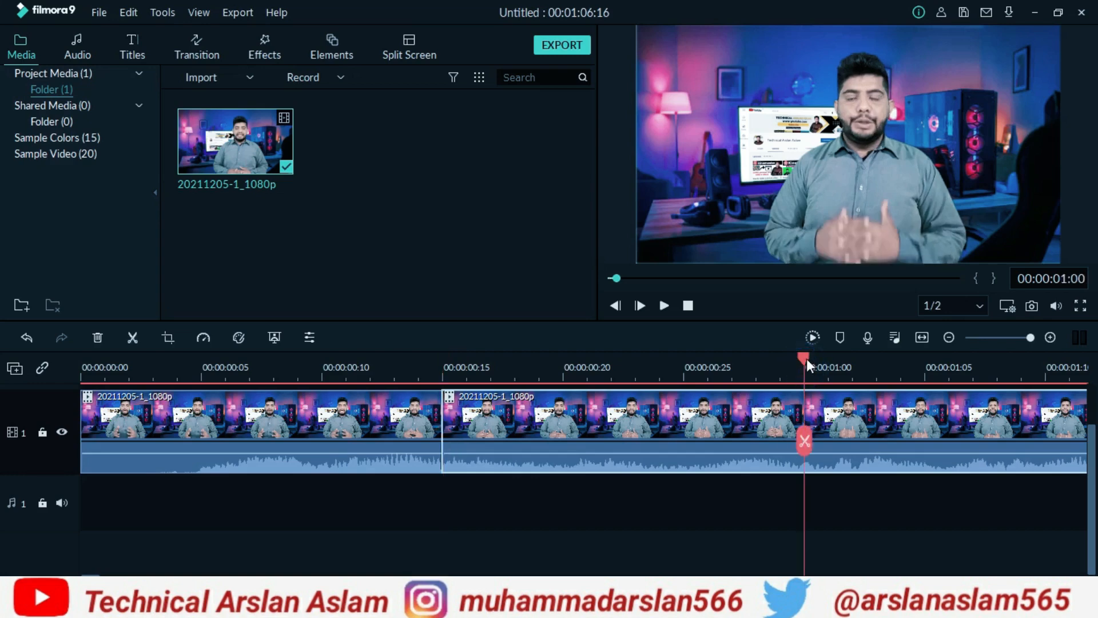
left_click(804, 440)
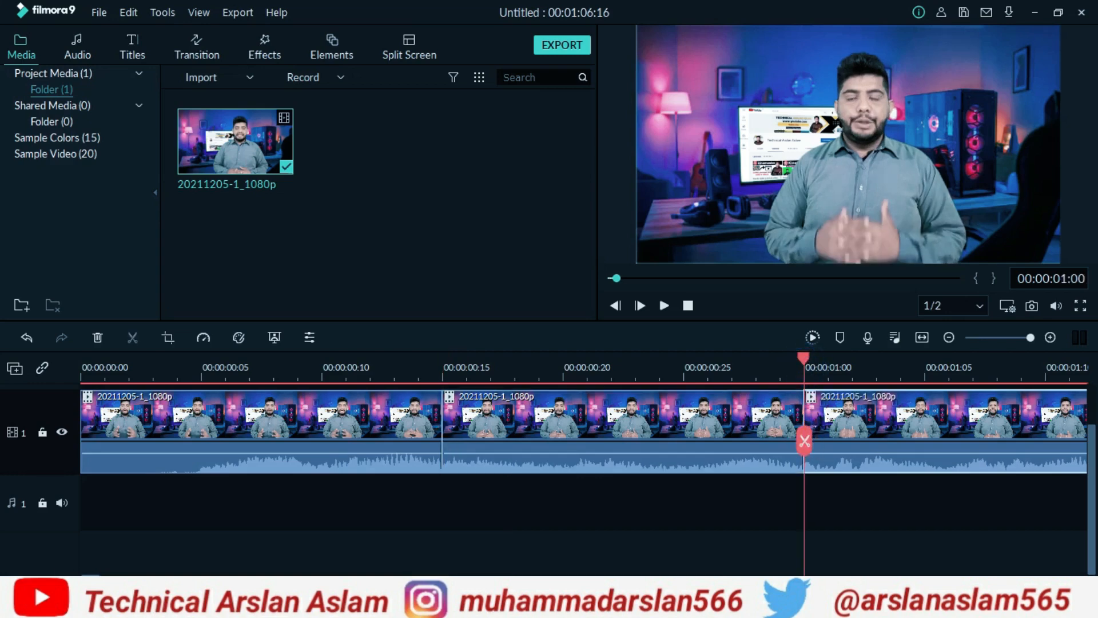
- Split the remaining part of the clip at 00:00:01:15 and at 00:00:02:00
left_click_drag(85, 577, 98, 576)
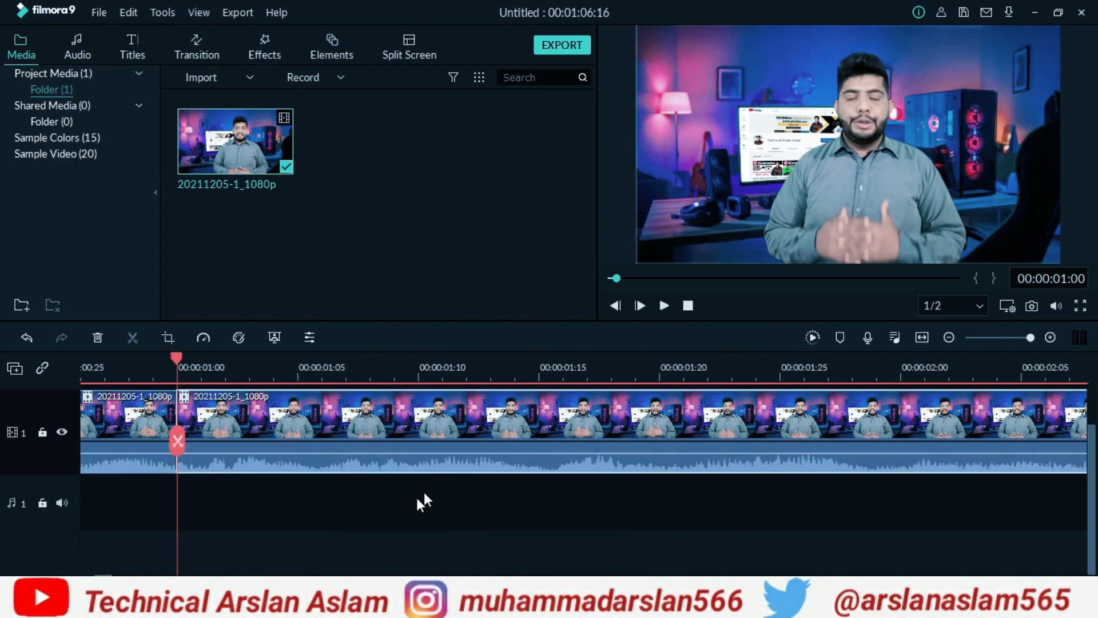
left_click(539, 366)
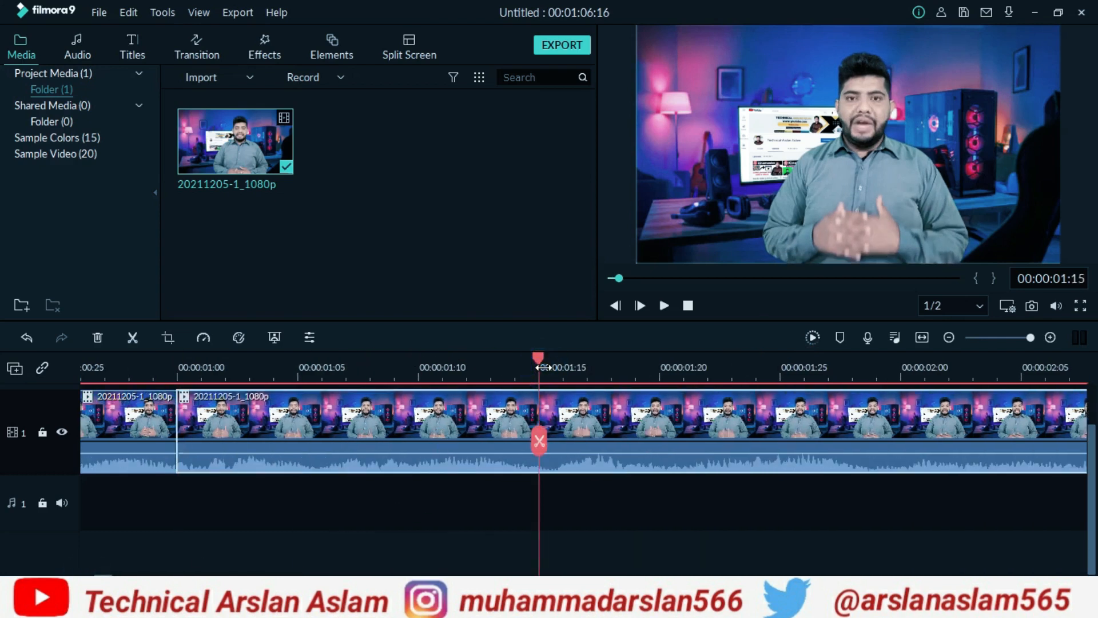
key("ctrl+b")
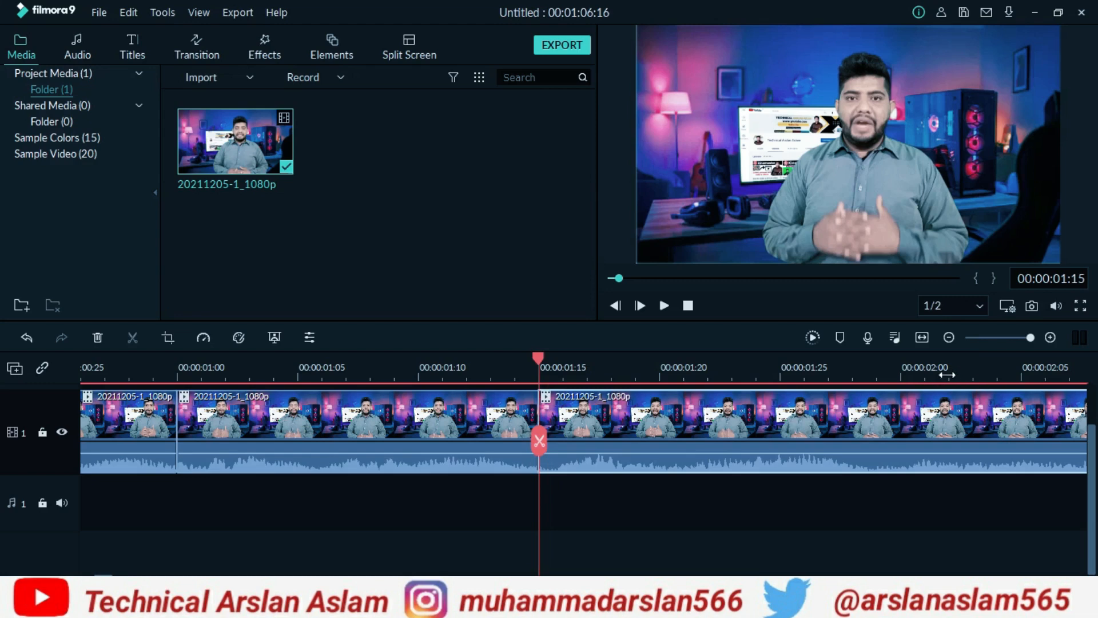
left_click(901, 373)
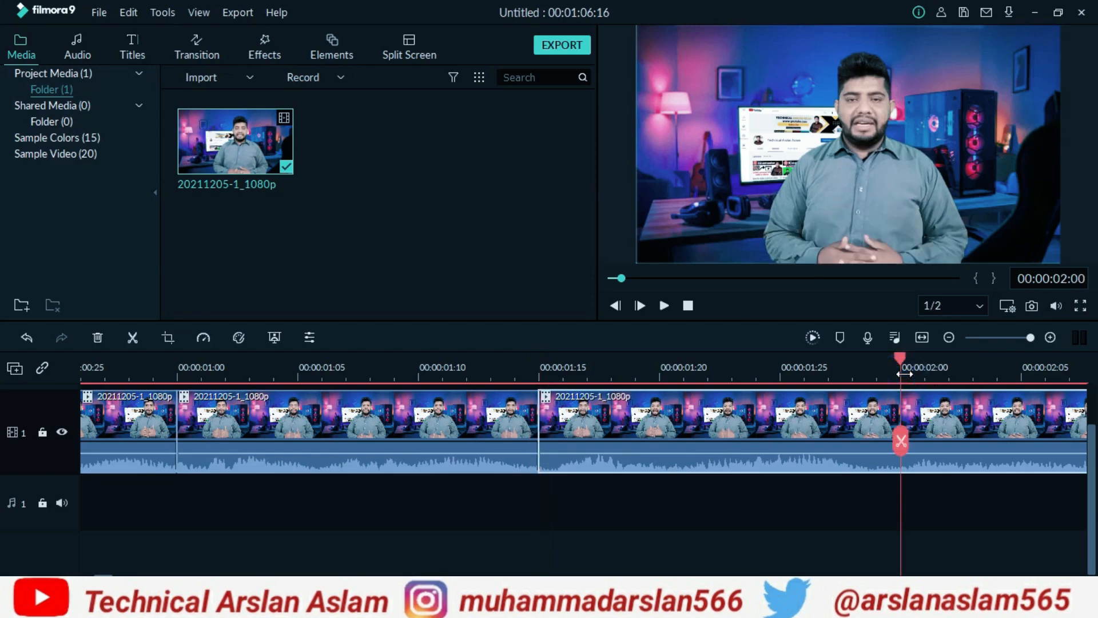
left_click(900, 440)
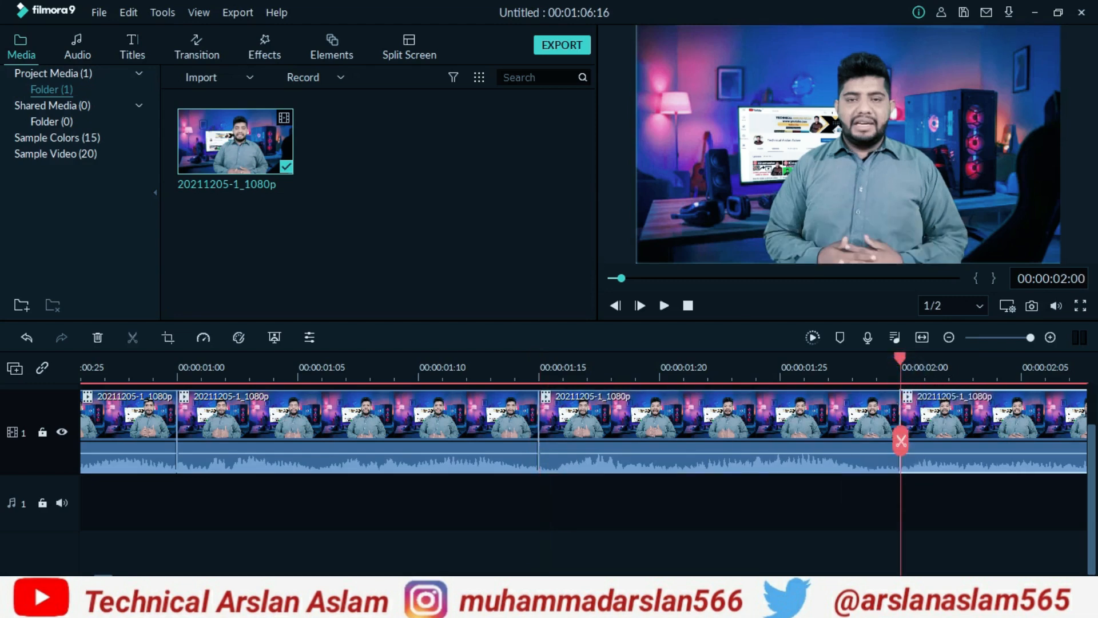
- Split the remaining part of the clip at 00:00:02:15 and move the playhead to 00:00:02:19
scroll(482, 471, "right", 10)
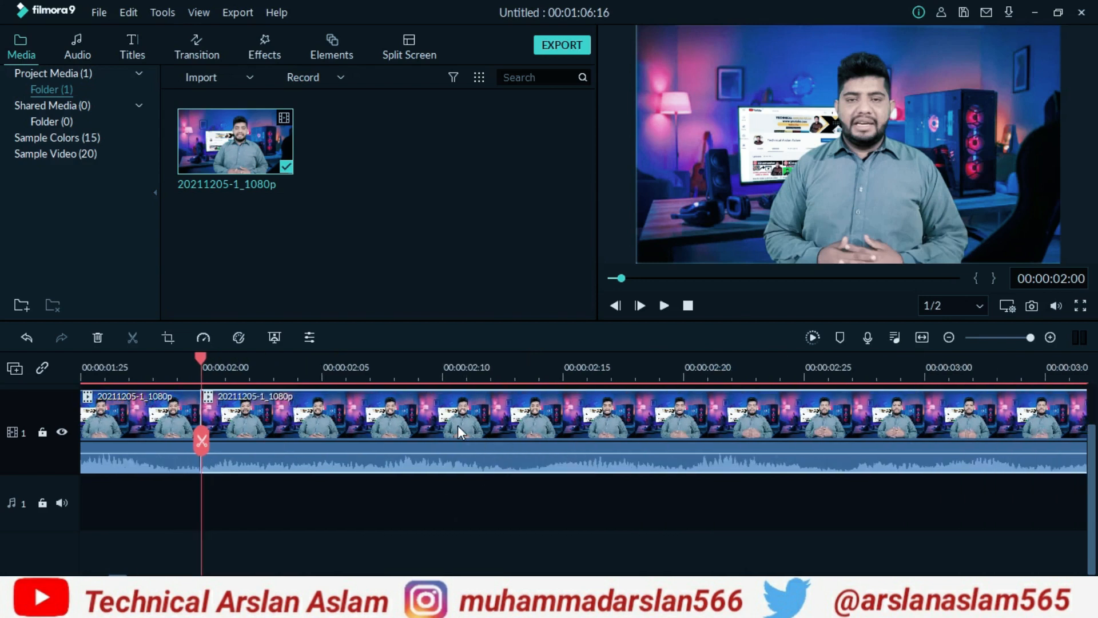
left_click(573, 376)
key("ctrl+b")
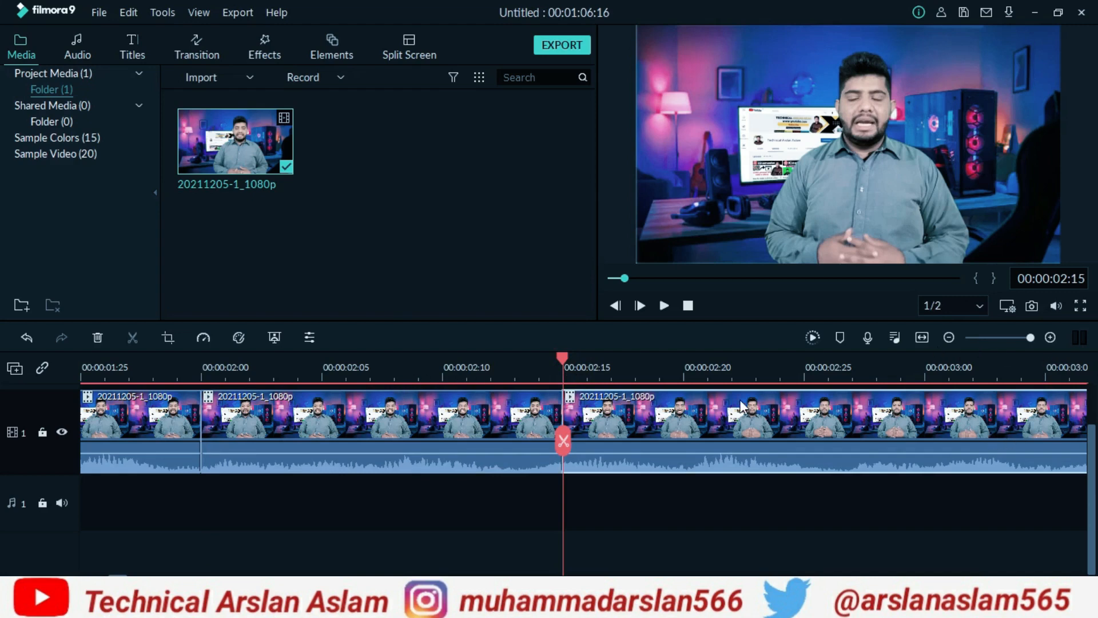
left_click(679, 374)
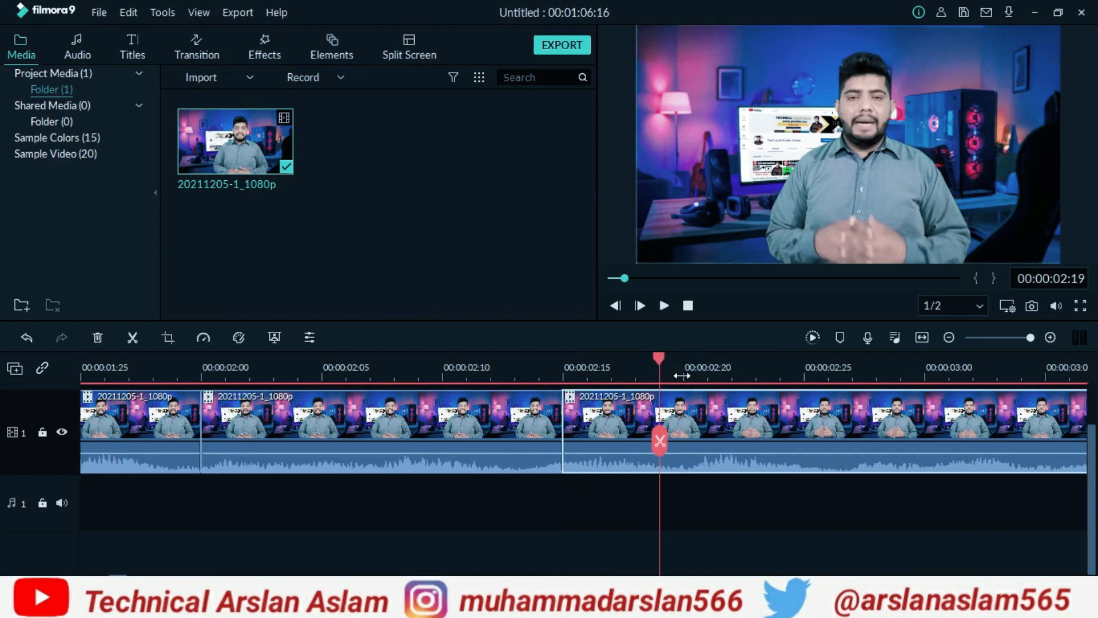
left_click(1022, 337)
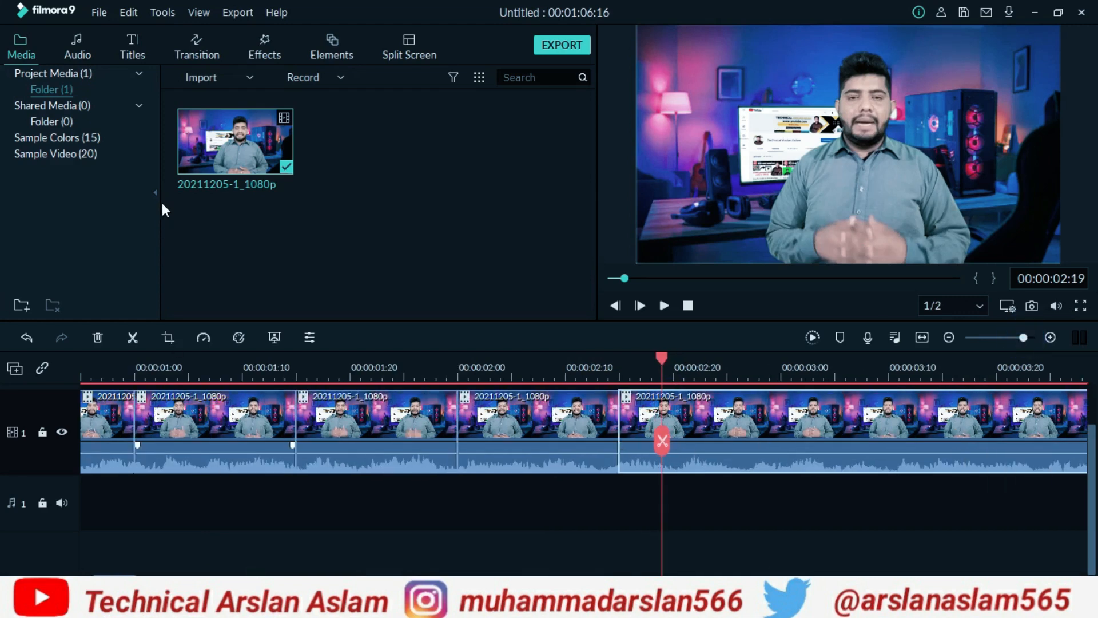
- Look through the included effects library for effects suited to the short clip segments
left_click(265, 45)
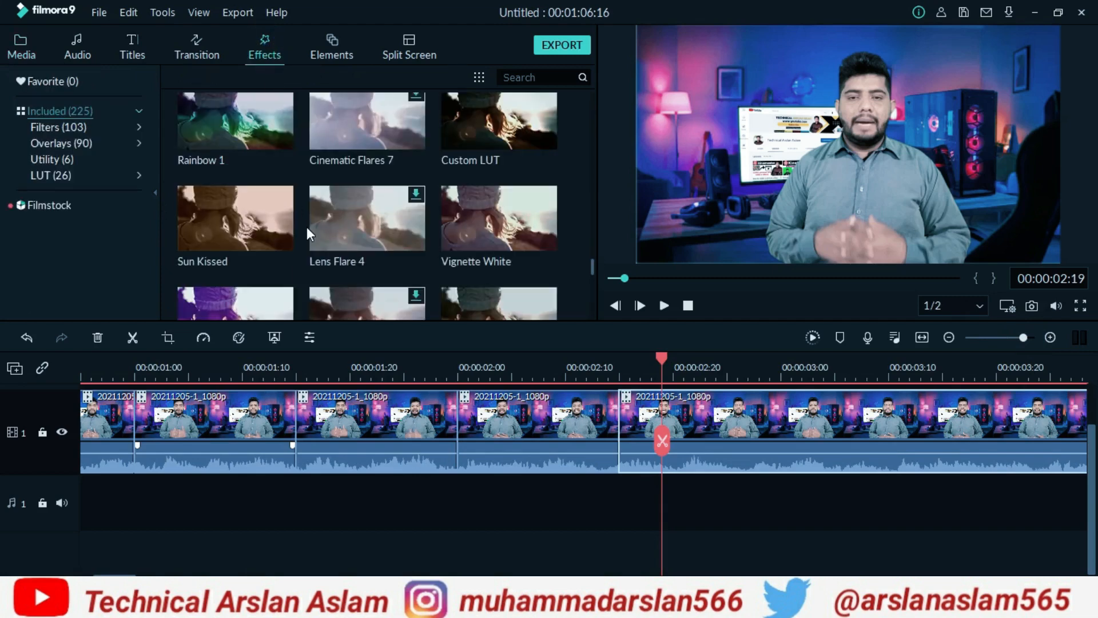
scroll(293, 225, "up", 15)
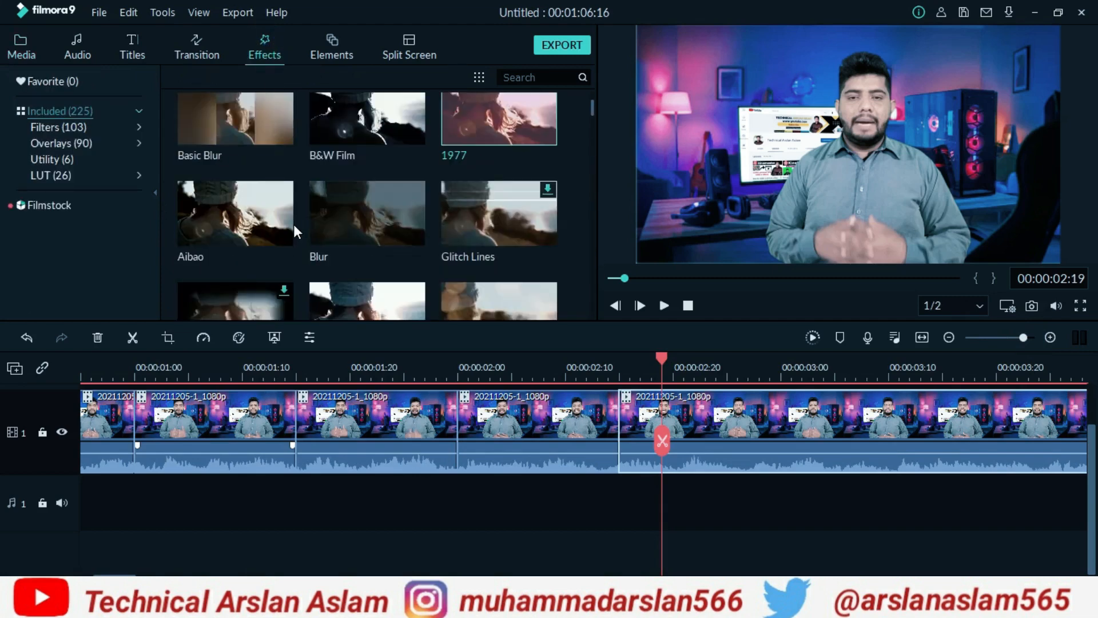
scroll(293, 224, "up", 3)
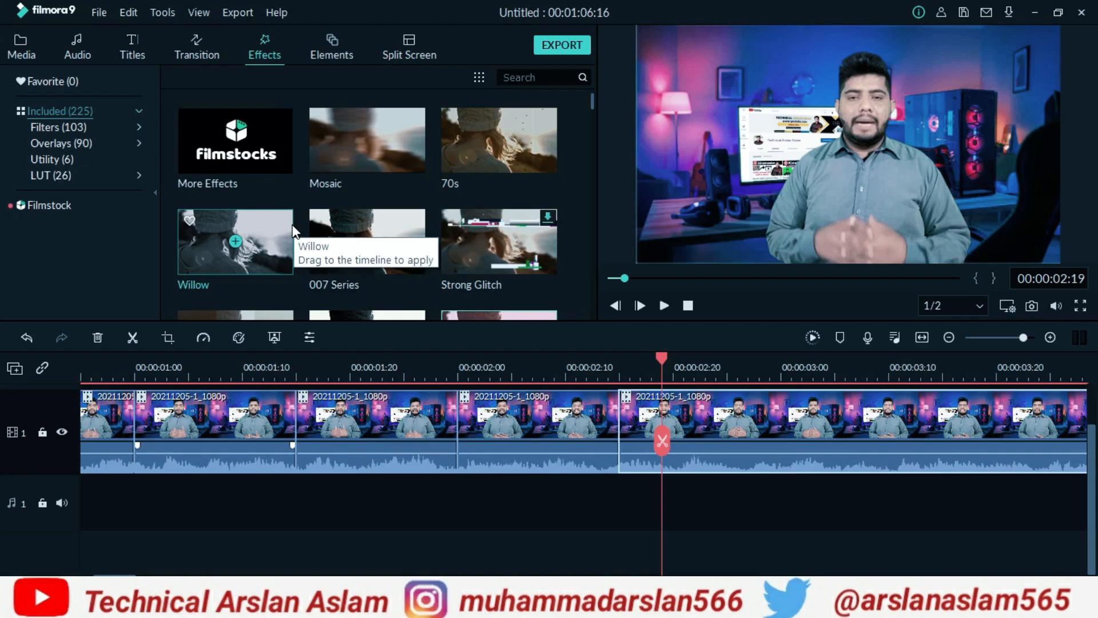
left_click(597, 108)
left_click(589, 102)
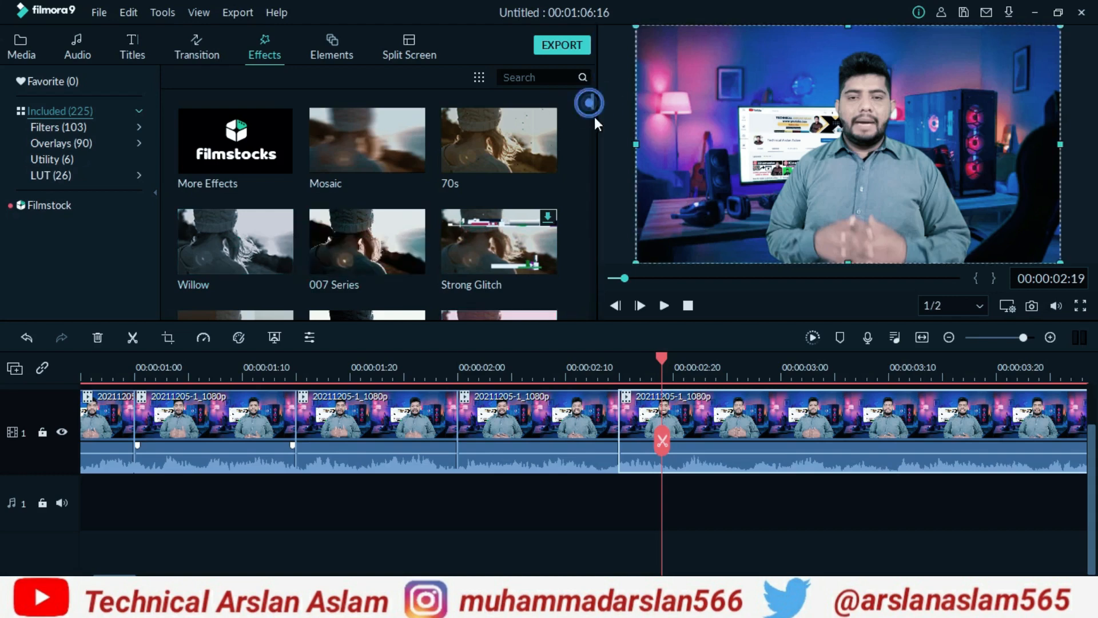
left_click_drag(590, 100, 590, 118)
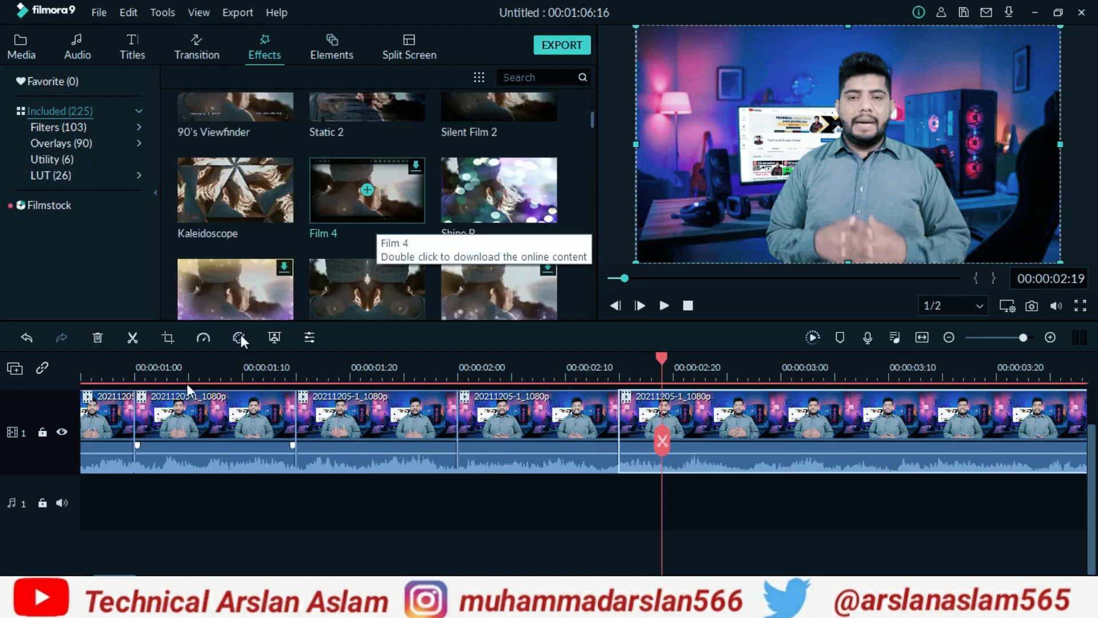
scroll(295, 194, "down", 5)
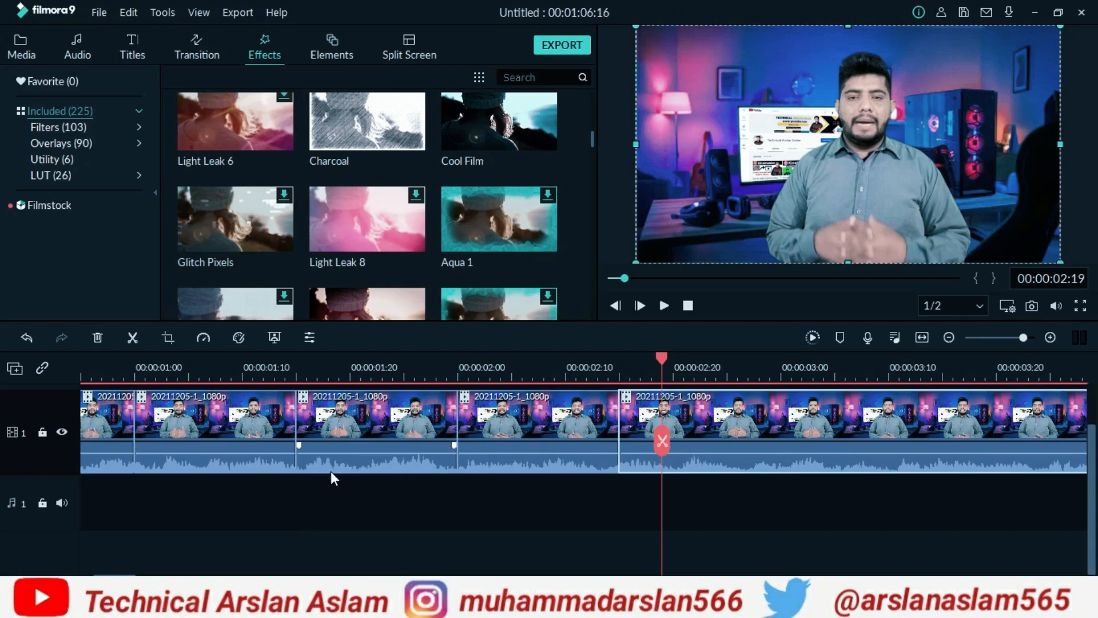
scroll(371, 216, "down", 5)
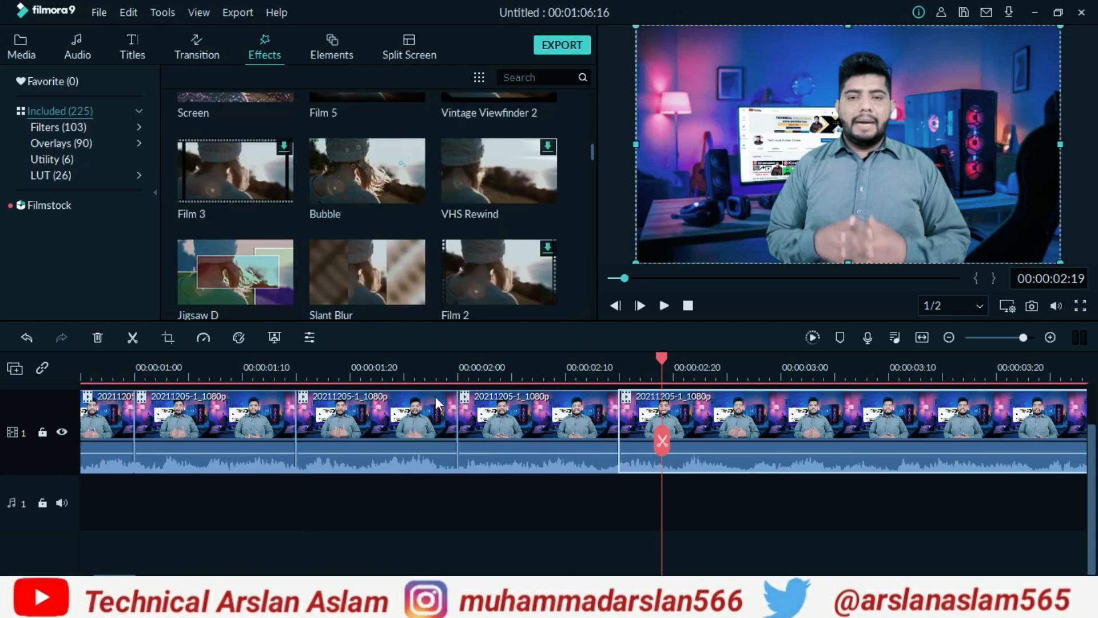
- Apply the Amp Lash effect to the first clip segment and the Video Wall effect to the second
left_click_drag(119, 574, 102, 574)
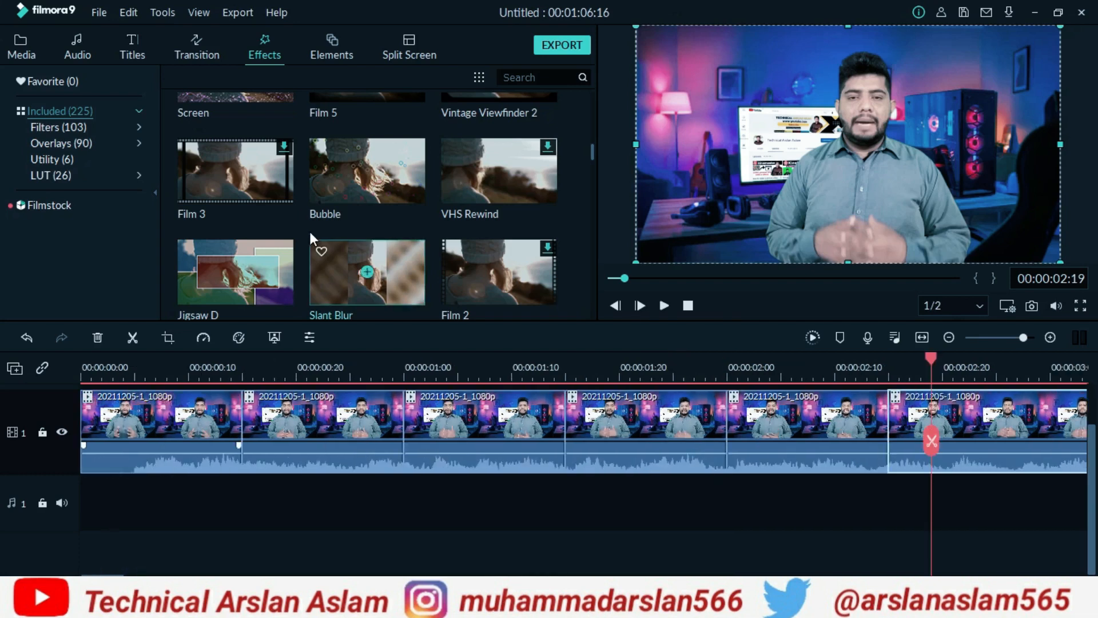
scroll(382, 231, "down", 10)
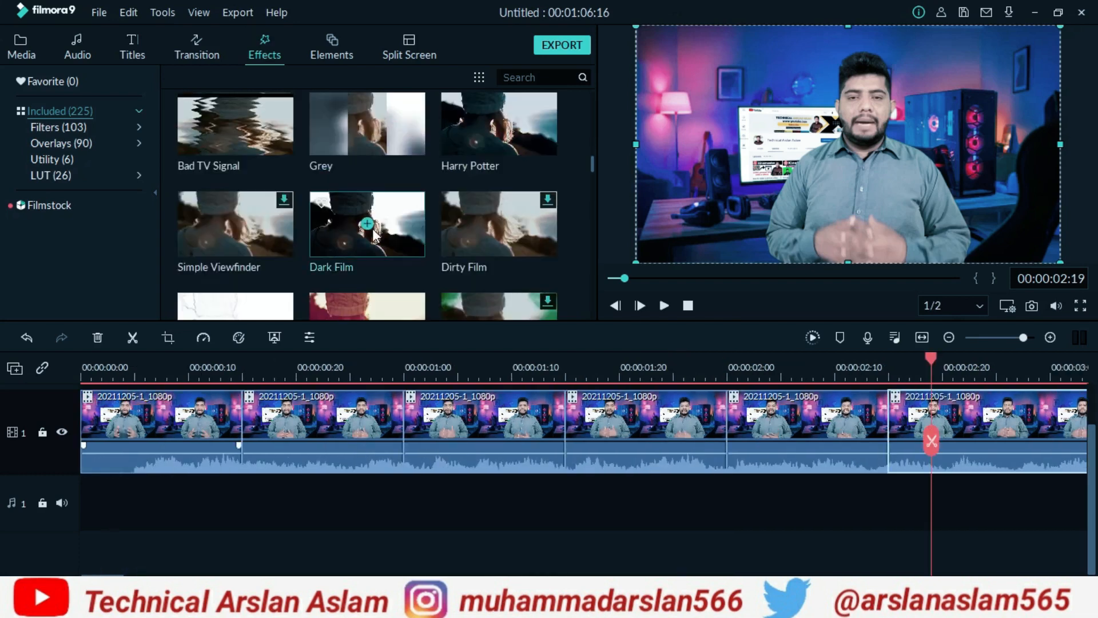
scroll(393, 232, "down", 12)
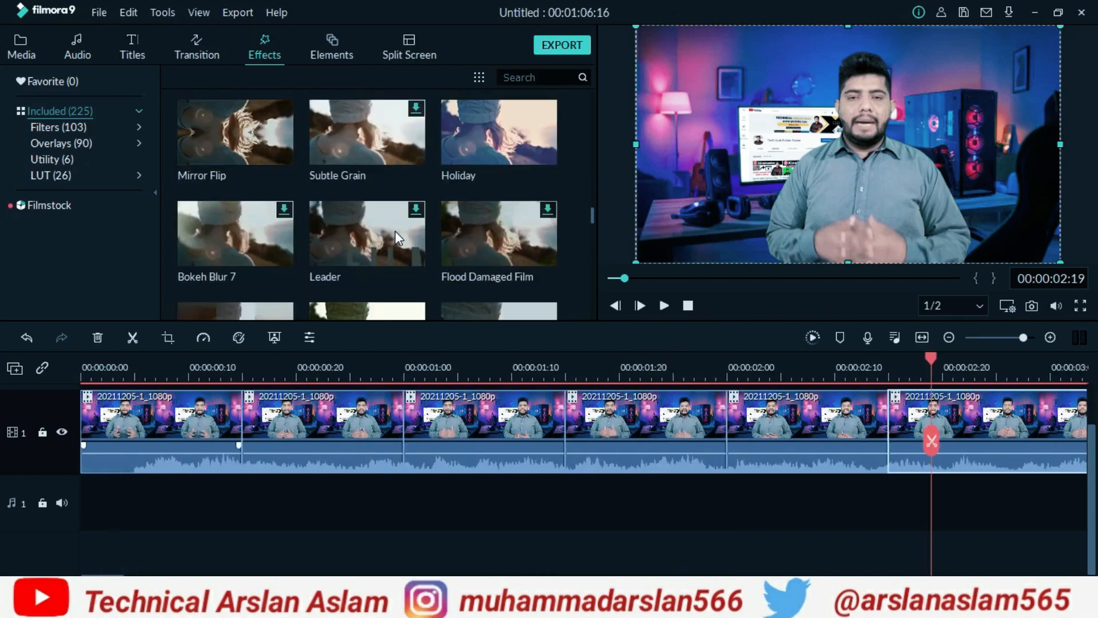
scroll(422, 245, "down", 8)
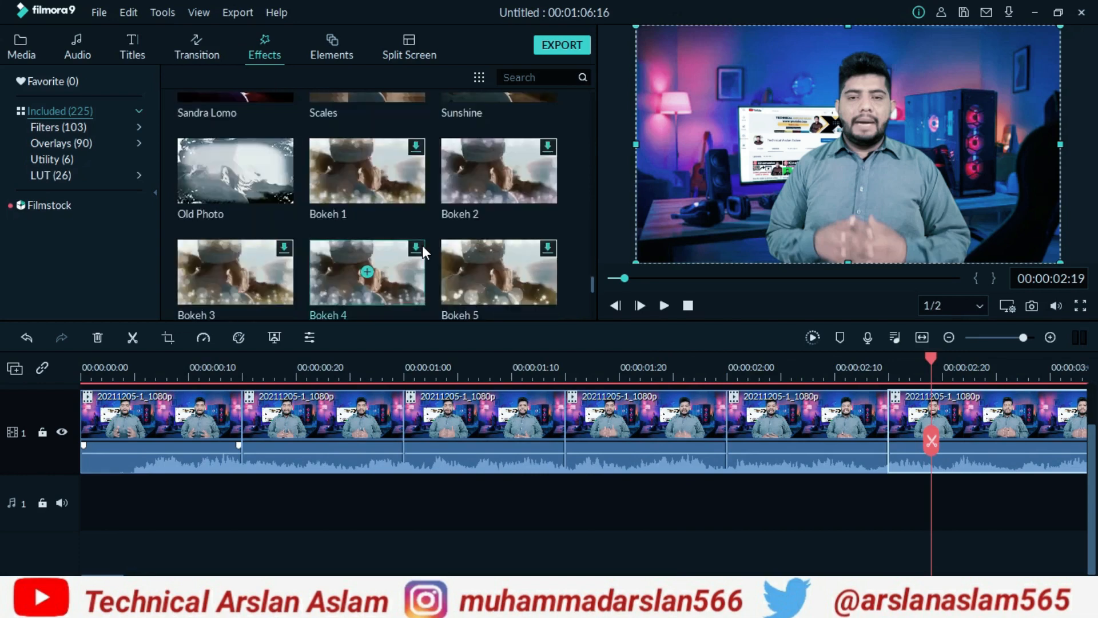
left_click_drag(289, 257, 154, 411)
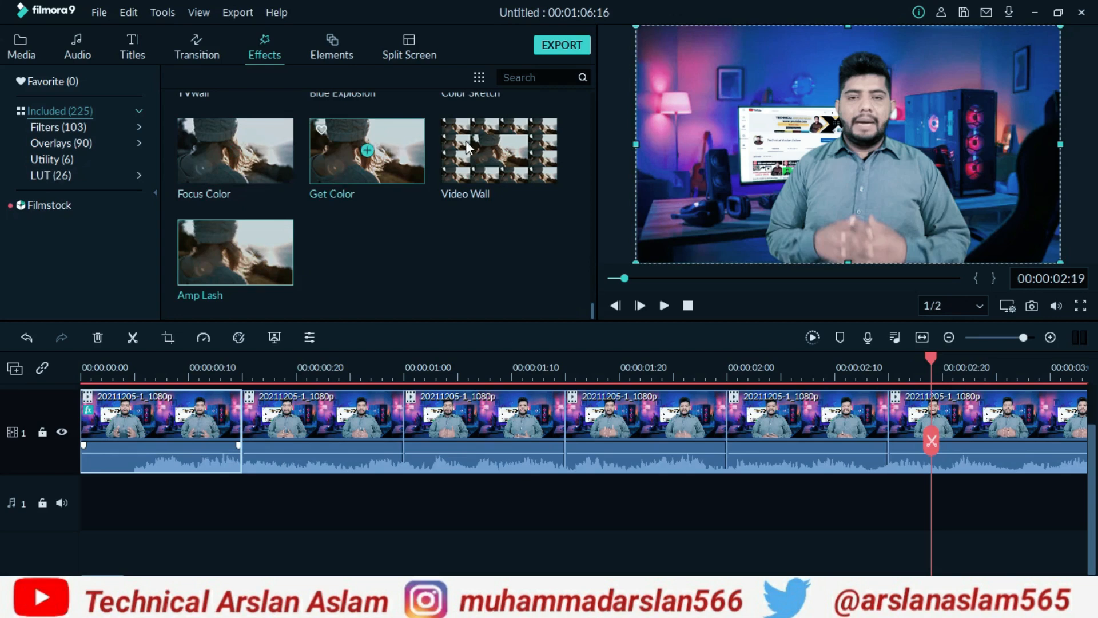
left_click_drag(466, 141, 323, 423)
- Apply the Fresh New effect to the third clip segment and the green-and-orange tinted effect below Lens Flare6 to the fourth
scroll(357, 318, "up", 5)
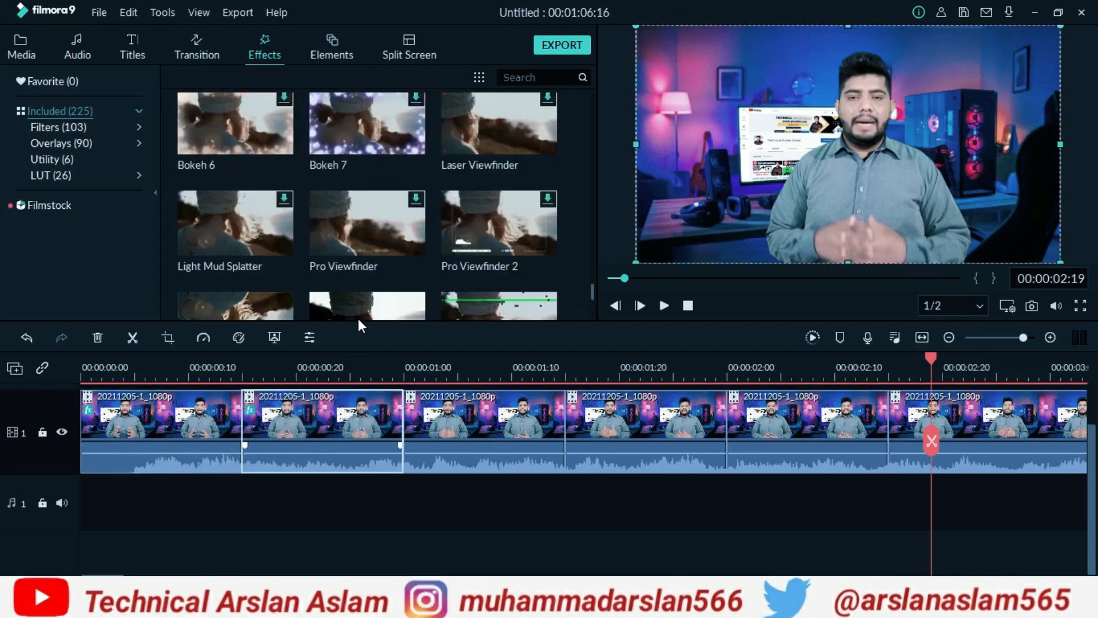
scroll(386, 195, "down", 3)
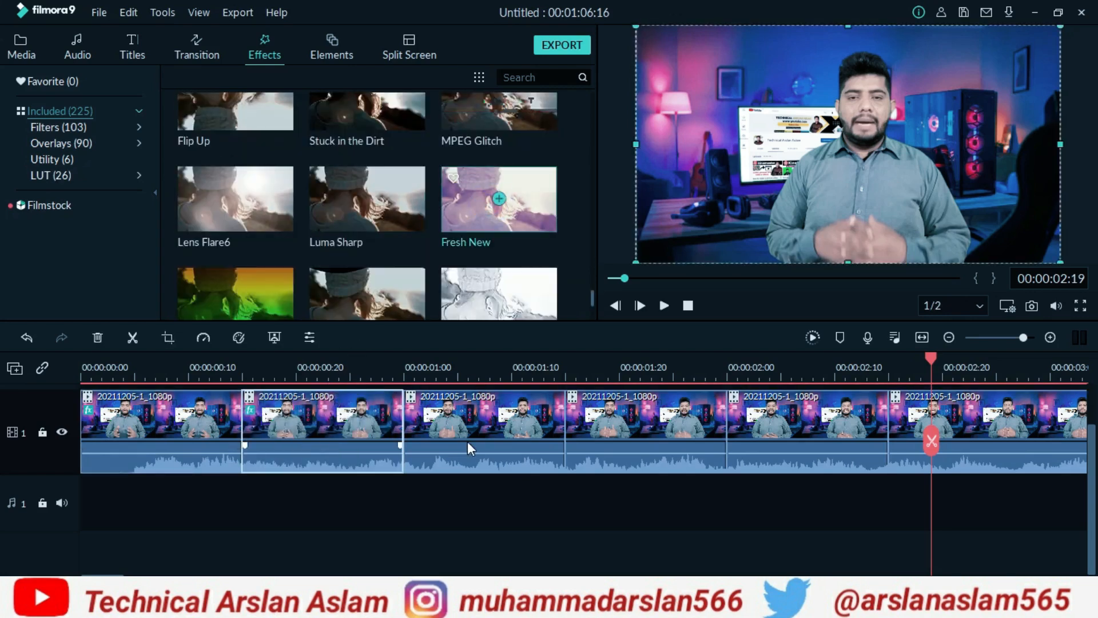
left_click_drag(465, 237, 472, 421)
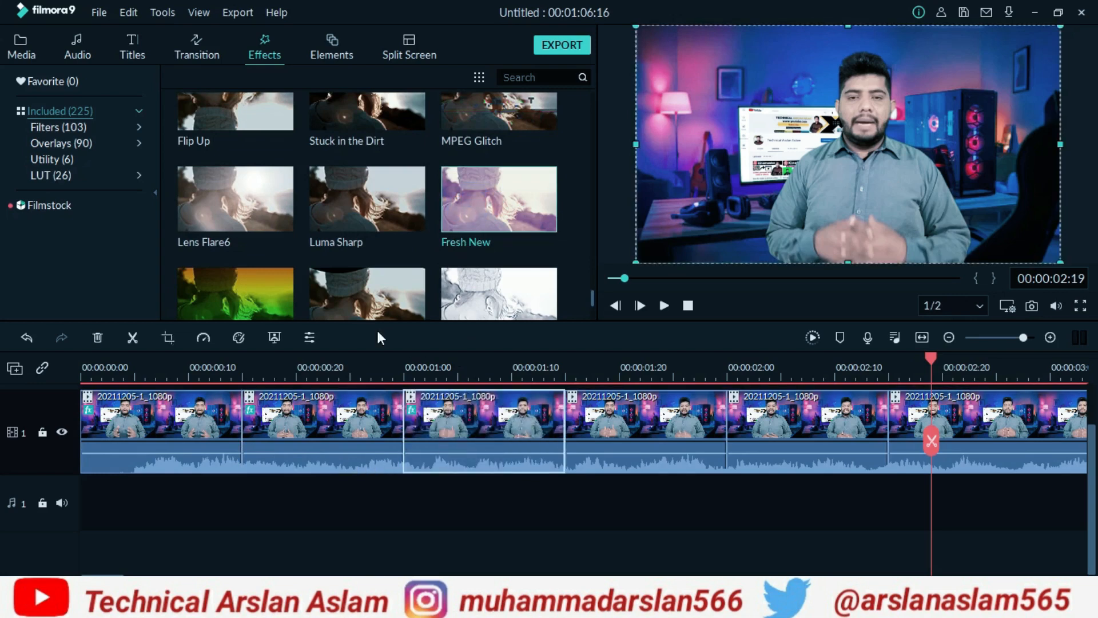
left_click_drag(239, 302, 603, 406)
scroll(421, 230, "down", 5)
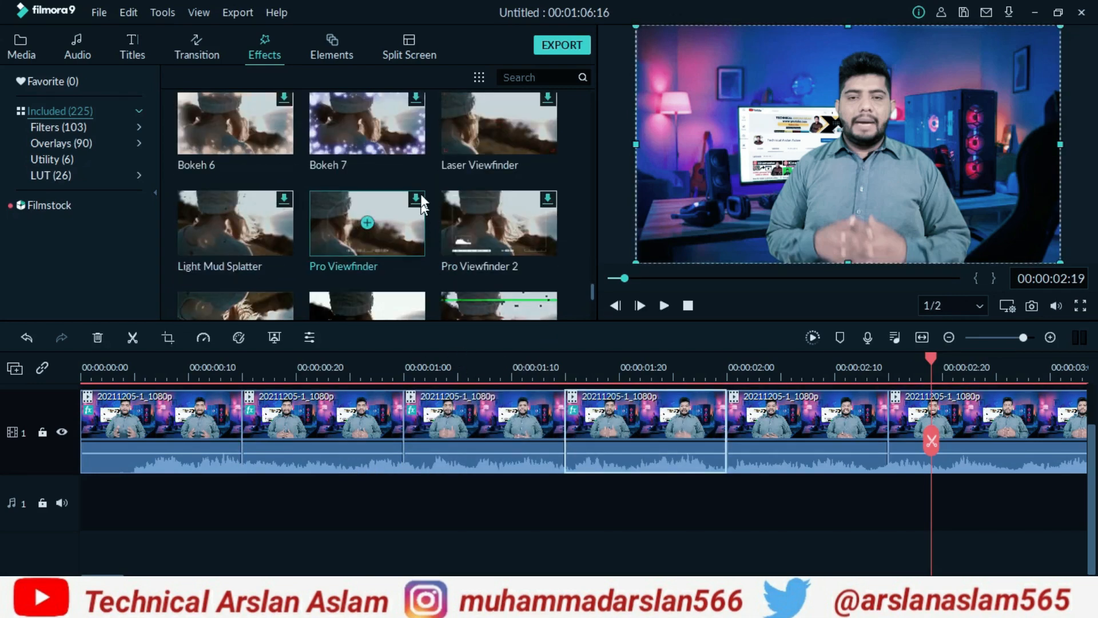
- Apply the Old Photo effect to the fifth clip segment, which starts at 00:00:02:00
scroll(406, 170, "up", 2)
left_click_drag(274, 128, 784, 399)
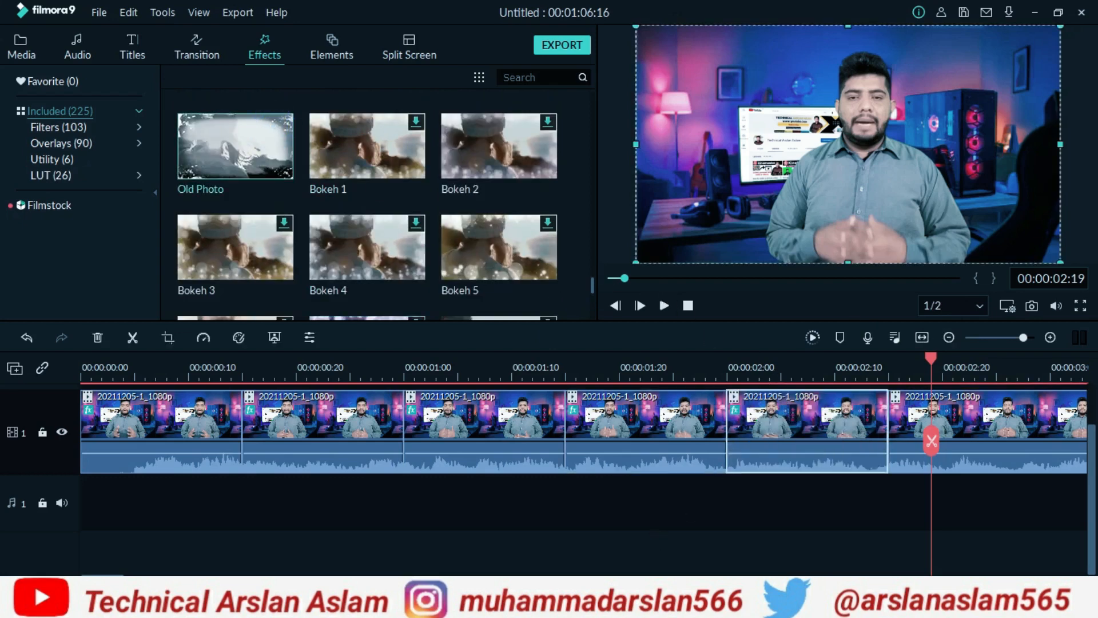
- Return the playhead to 00:00:00:00 and play the edited segments from the beginning twice to review their effects
left_click_drag(106, 574, 128, 575)
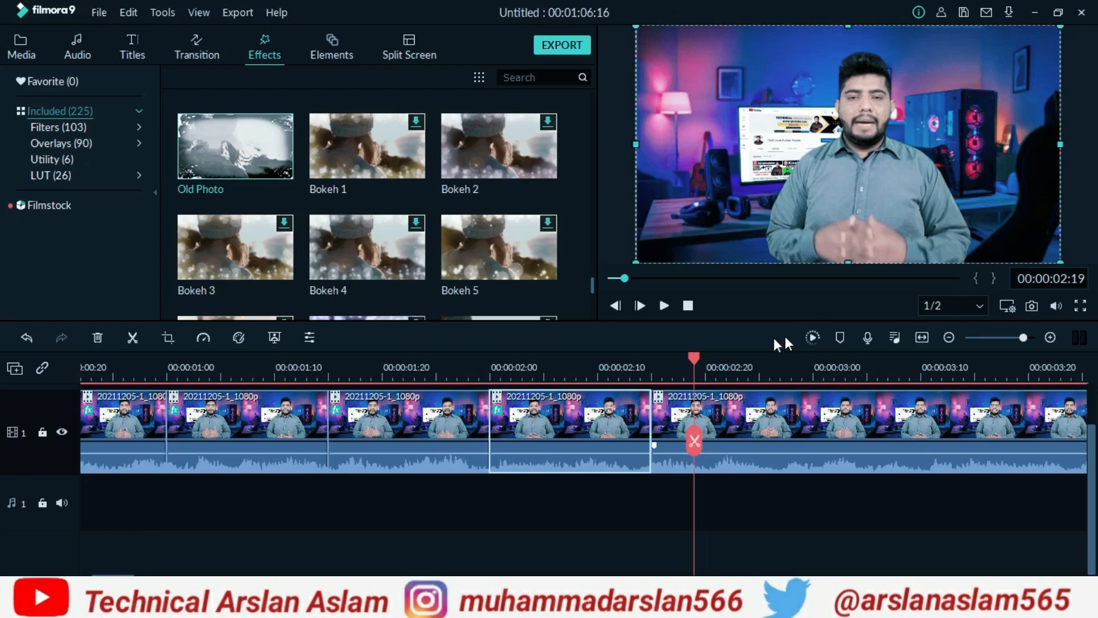
left_click_drag(624, 278, 591, 277)
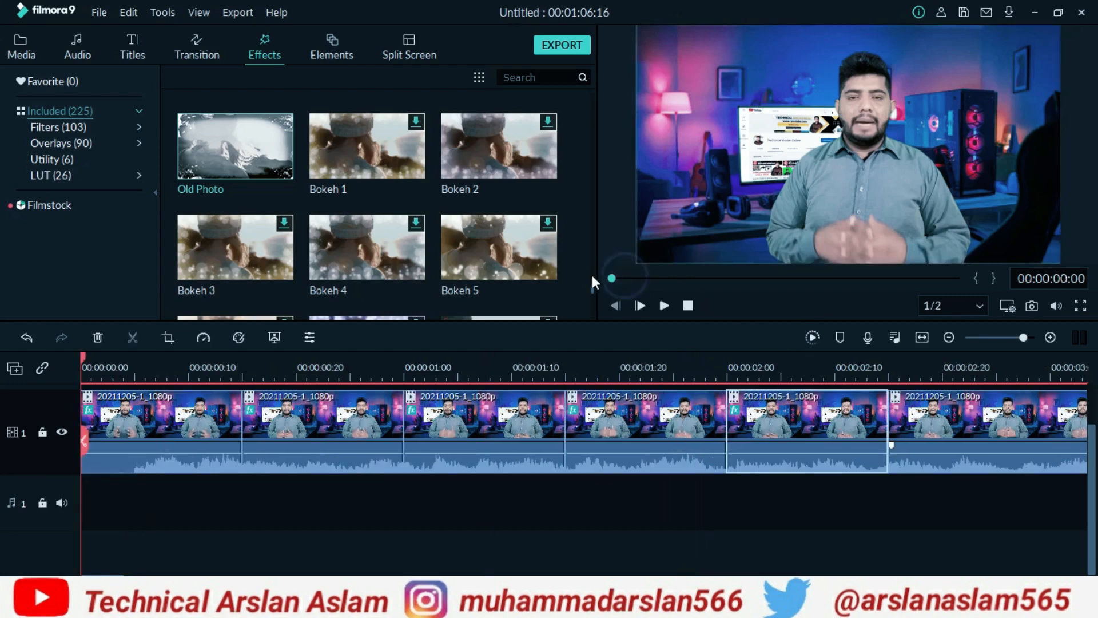
left_click(664, 304)
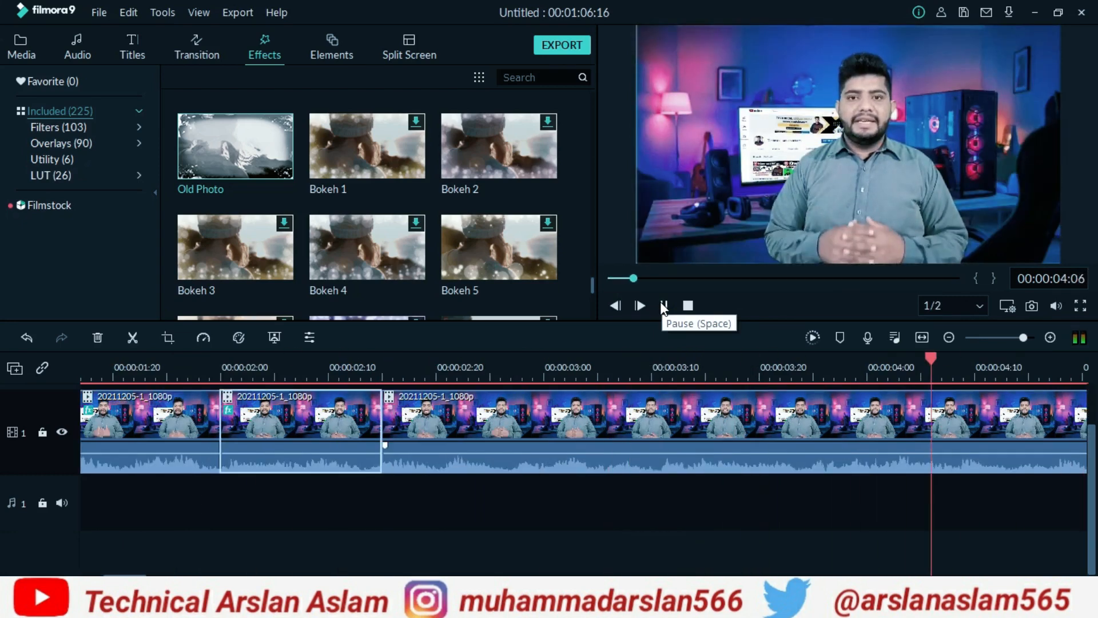
left_click_drag(626, 279, 575, 282)
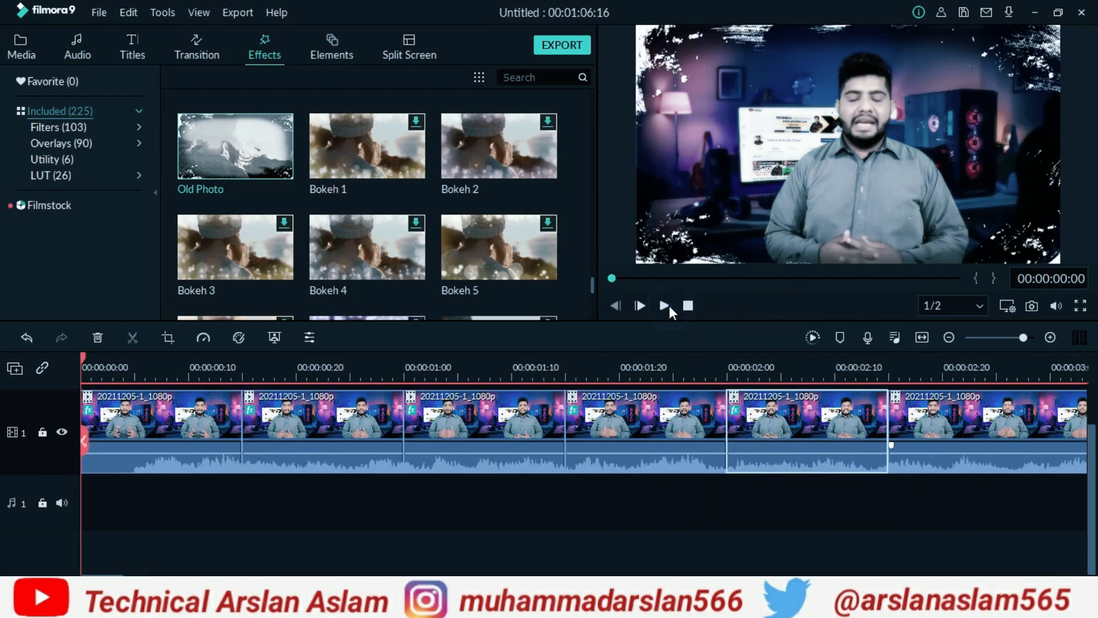
left_click(668, 304)
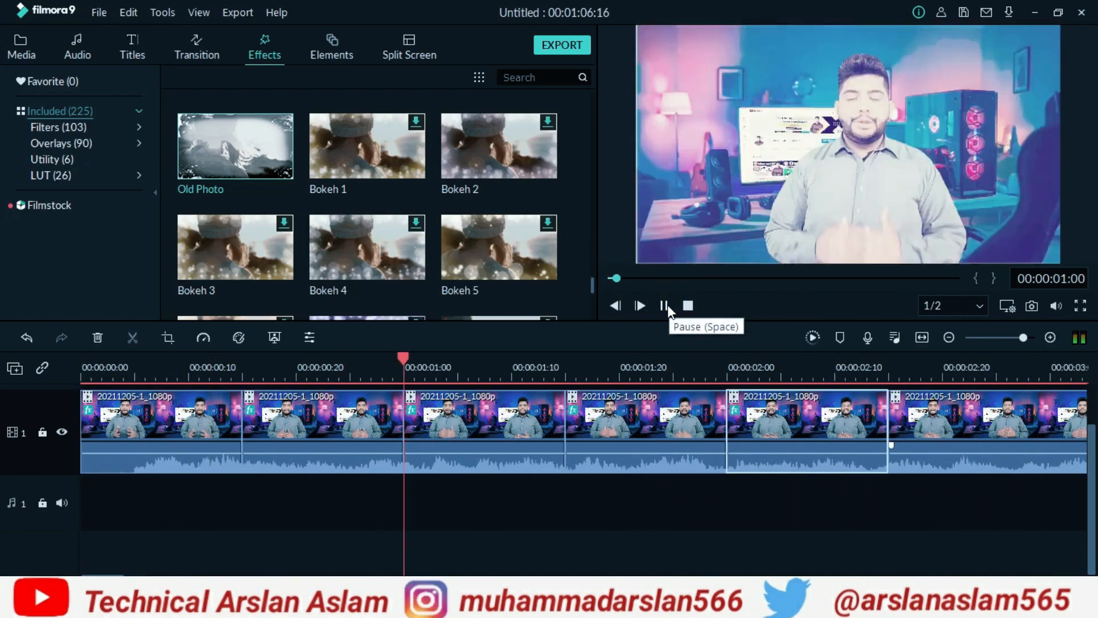